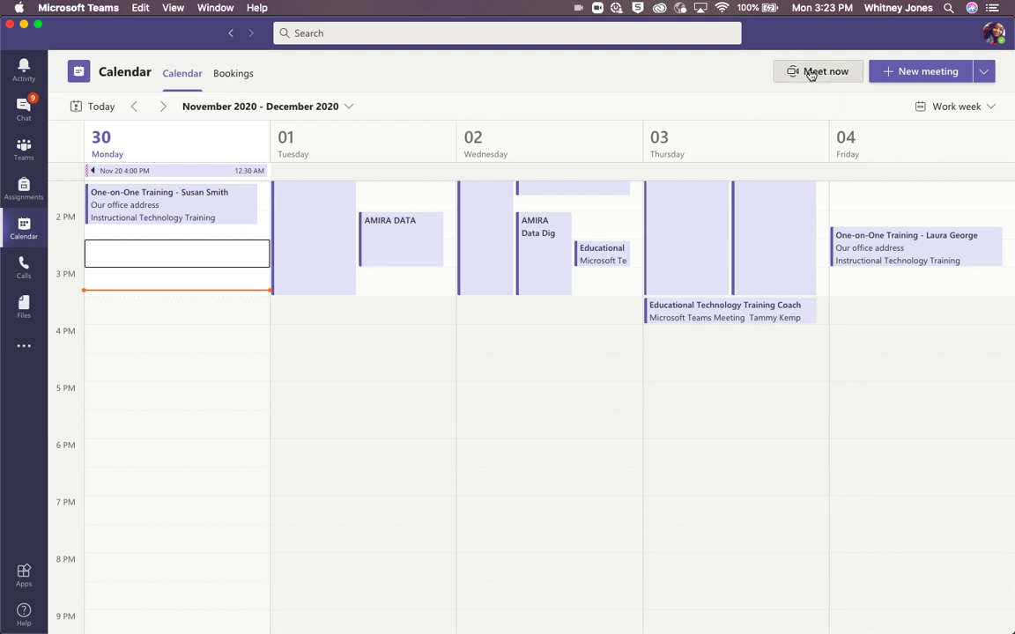
Replace the default meeting title with 'Monday Nov. 30th' and join the meeting
{"action": "left_click", "coordinate": [29, 346]}
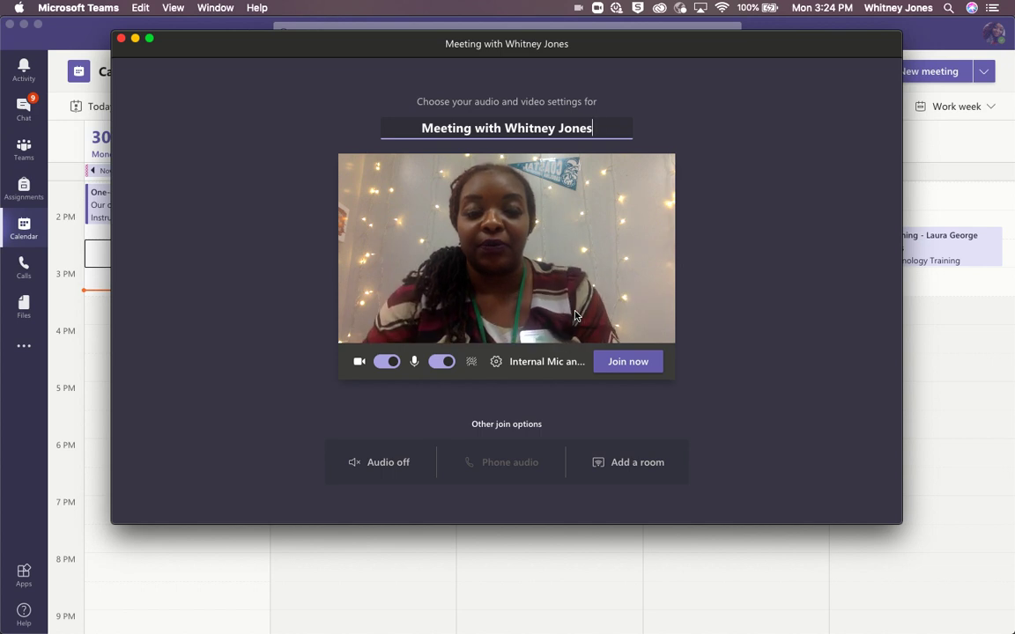
{"action": "key", "text": "BackSpace"}
{"action": "key", "text": "BackSpace"}
{"action": "key", "text": "BackSpace"}
{"action": "key", "text": "BackSpace"}
{"action": "key", "text": "BackSpace"}
{"action": "key", "text": "BackSpace"}
{"action": "key", "text": "BackSpace"}
{"action": "key", "text": "BackSpace"}
{"action": "key", "text": "BackSpace"}
{"action": "key", "text": "BackSpace"}
{"action": "key", "text": "BackSpace"}
{"action": "key", "text": "BackSpace"}
{"action": "key", "text": "BackSpace"}
{"action": "key", "text": "BackSpace"}
{"action": "key", "text": "BackSpace"}
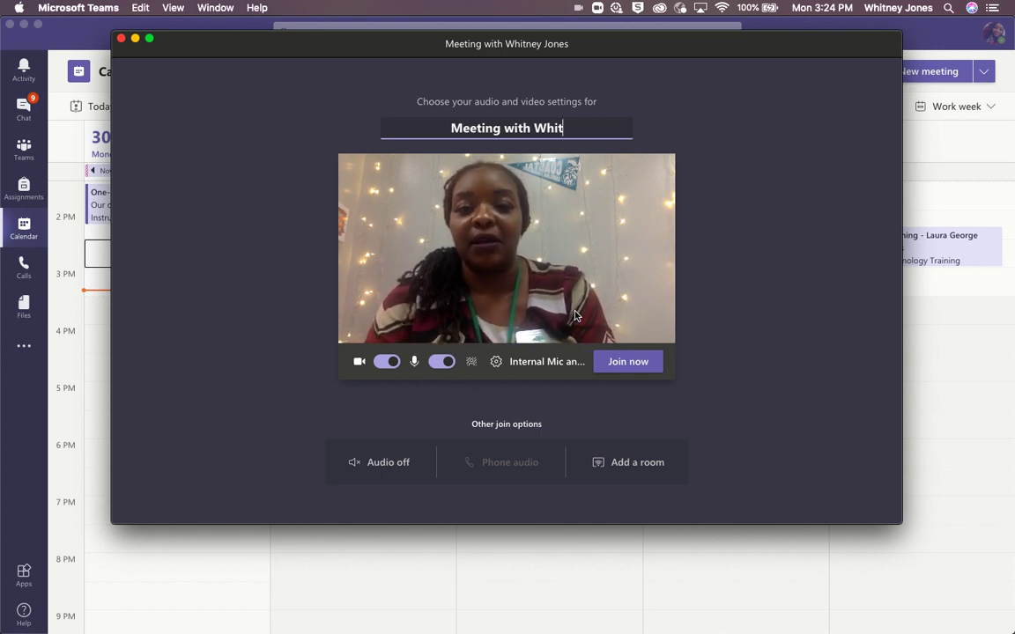
{"action": "key", "text": "BackSpace"}
{"action": "key", "text": "BackSpace"}
{"action": "key", "text": "BackSpace"}
{"action": "key", "text": "BackSpace"}
{"action": "key", "text": "BackSpace"}
{"action": "key", "text": "BackSpace"}
{"action": "key", "text": "BackSpace"}
{"action": "key", "text": "BackSpace"}
{"action": "key", "text": "BackSpace"}
{"action": "key", "text": "BackSpace"}
{"action": "key", "text": "BackSpace"}
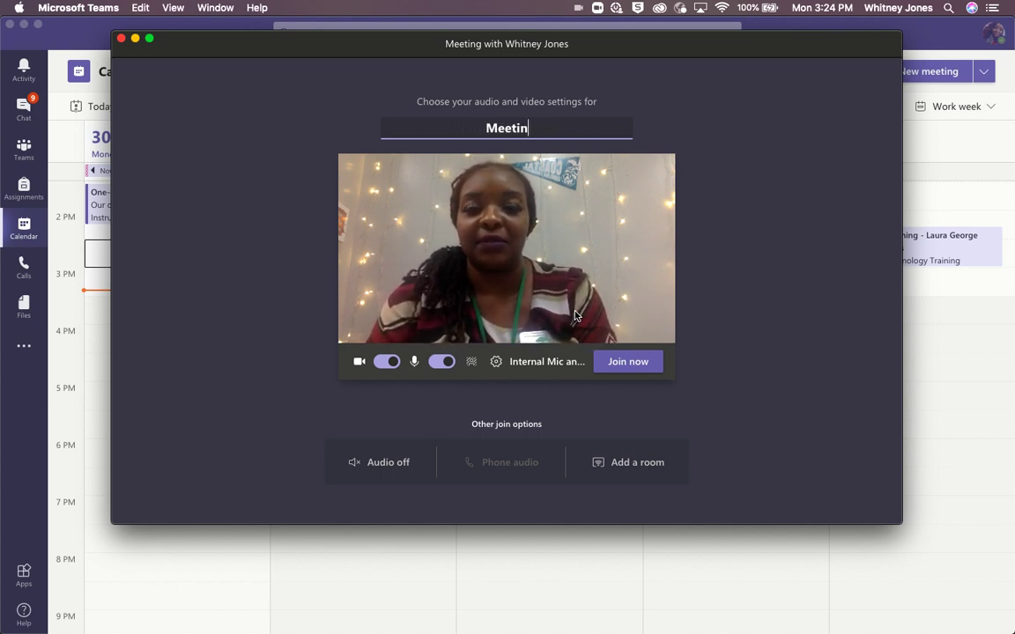
{"action": "type", "text": "MOnda"}
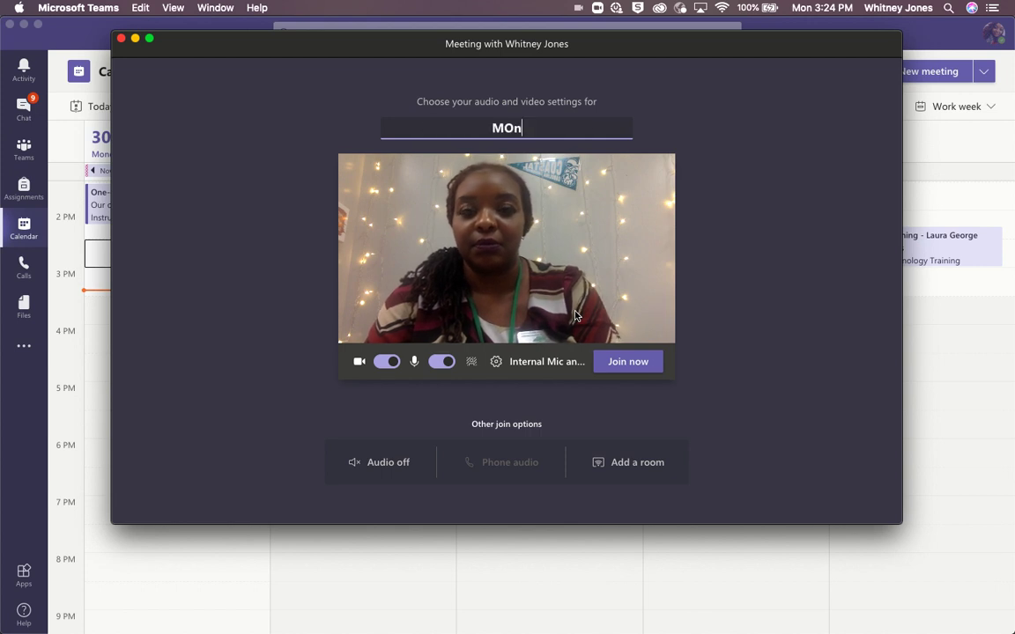
{"action": "key", "text": "BackSpace"}
{"action": "key", "text": "BackSpace"}
{"action": "key", "text": "BackSpace"}
{"action": "key", "text": "BackSpace"}
{"action": "type", "text": "ond"}
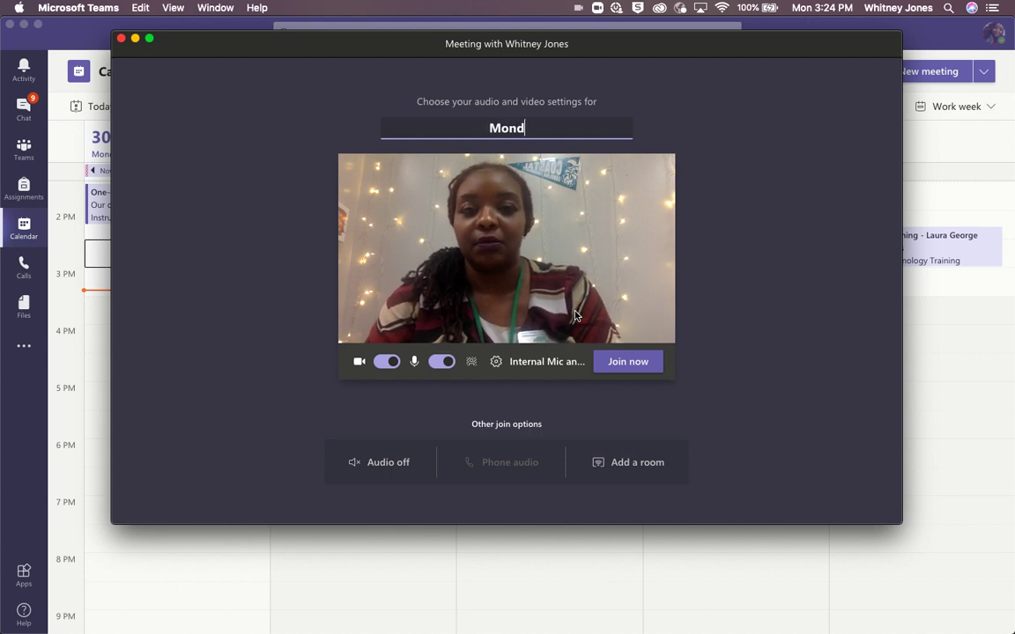
{"action": "type", "text": "ay NOv."}
{"action": "key", "text": "BackSpace"}
{"action": "key", "text": "BackSpace"}
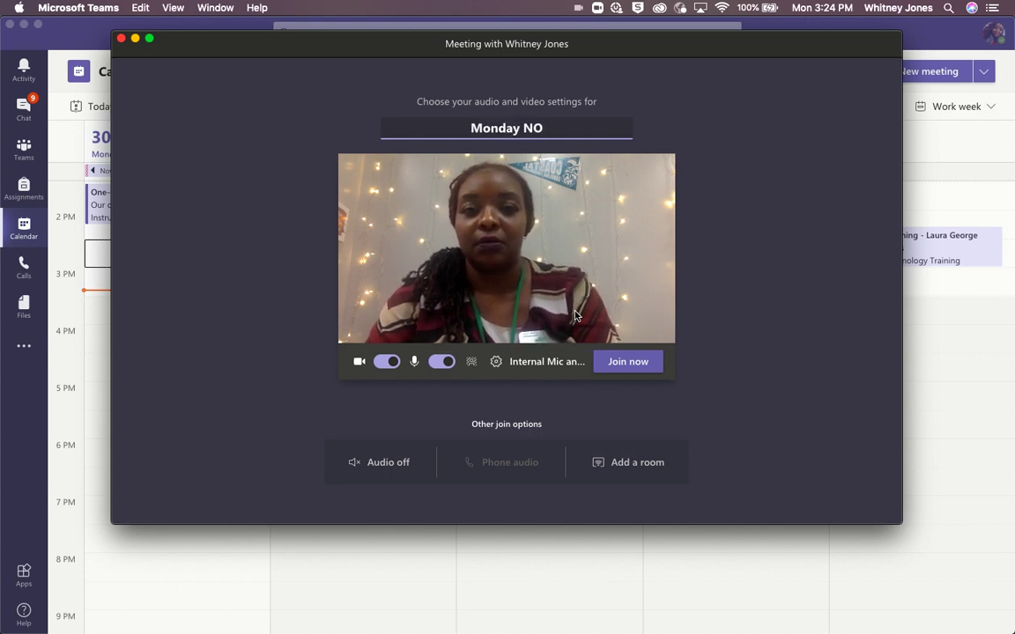
{"action": "key", "text": "BackSpace"}
{"action": "type", "text": "ov. "}
{"action": "type", "text": "30"}
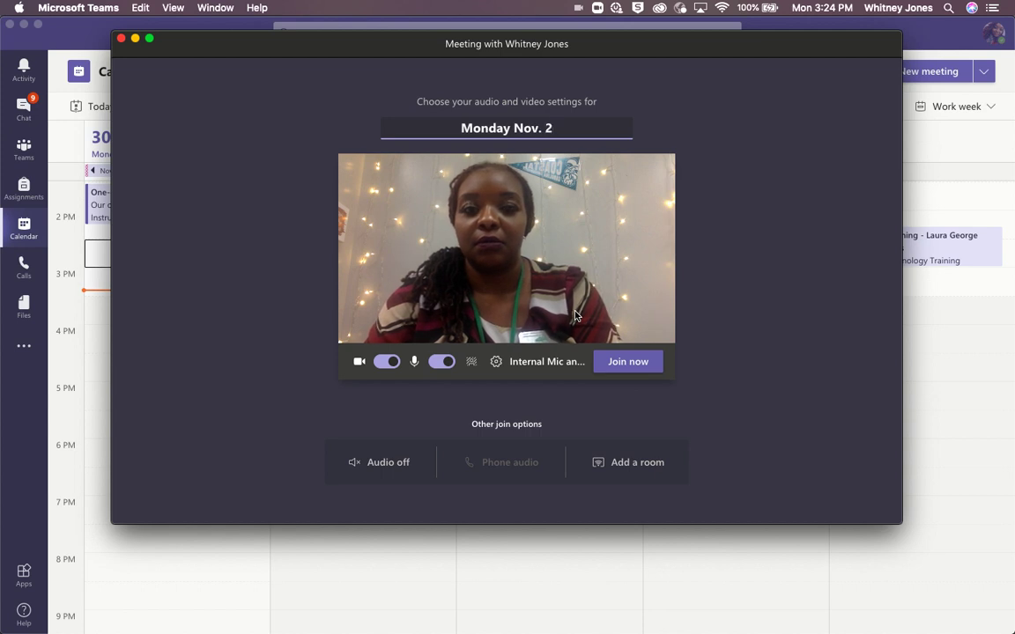
{"action": "type", "text": "th"}
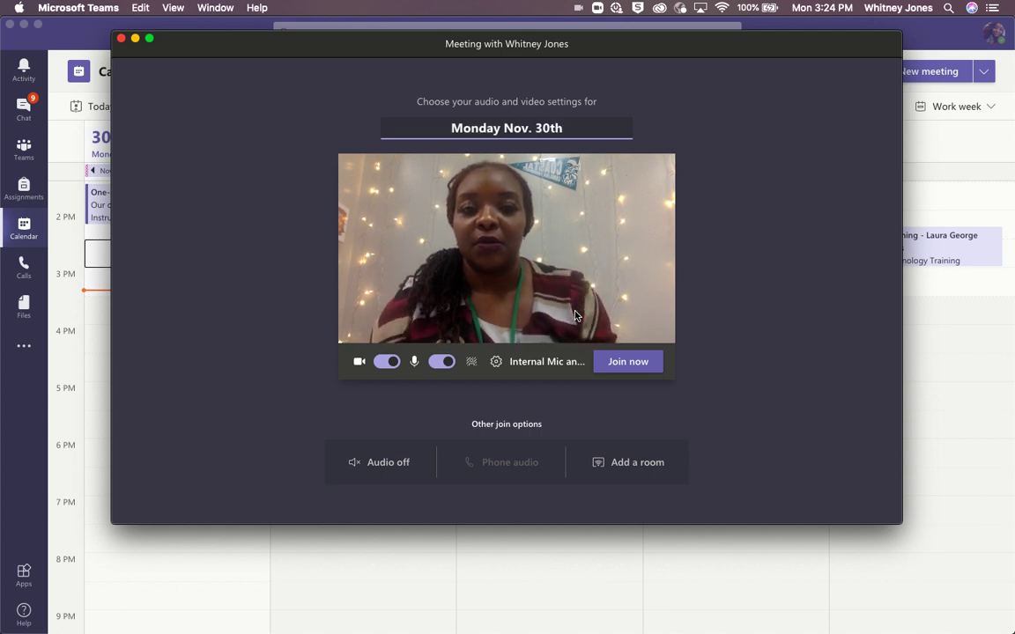
{"action": "left_click", "coordinate": [603, 362]}
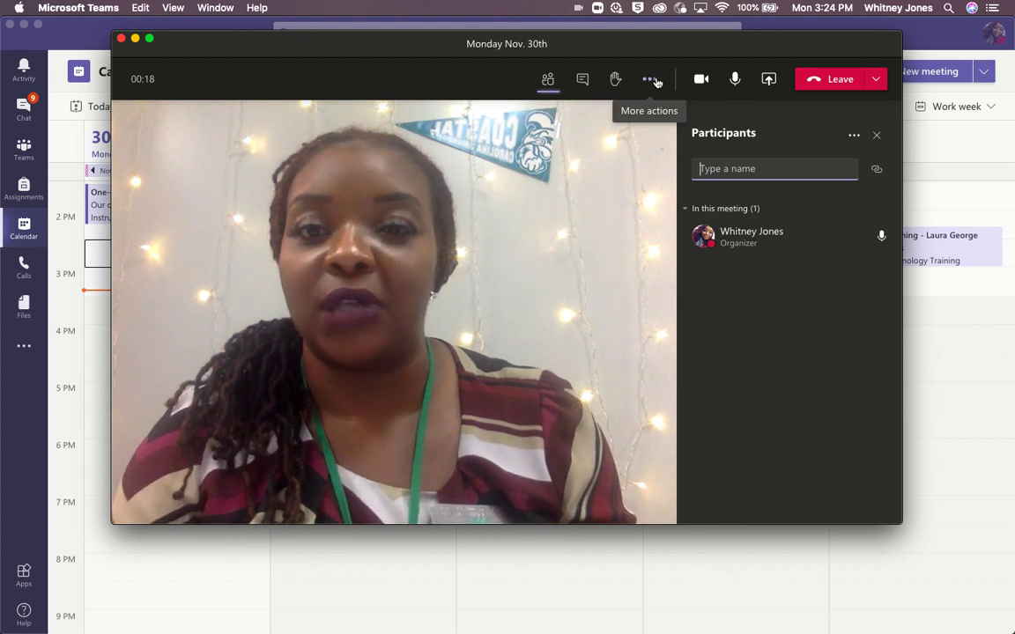
Start recording the Monday Nov. 30th meeting from the More actions menu
{"action": "left_click", "coordinate": [648, 82]}
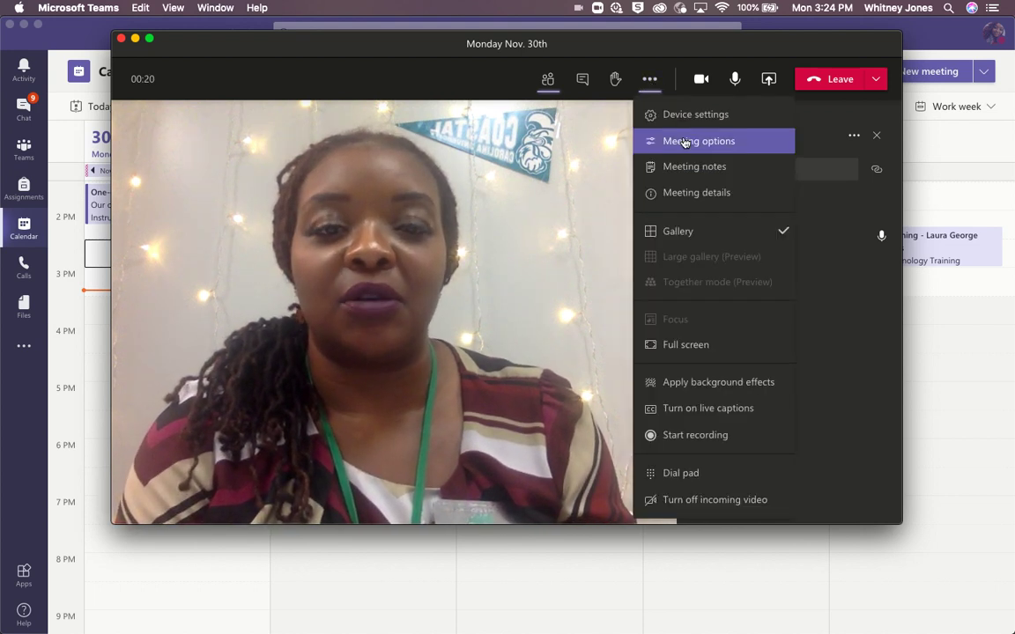
{"action": "left_click", "coordinate": [708, 435]}
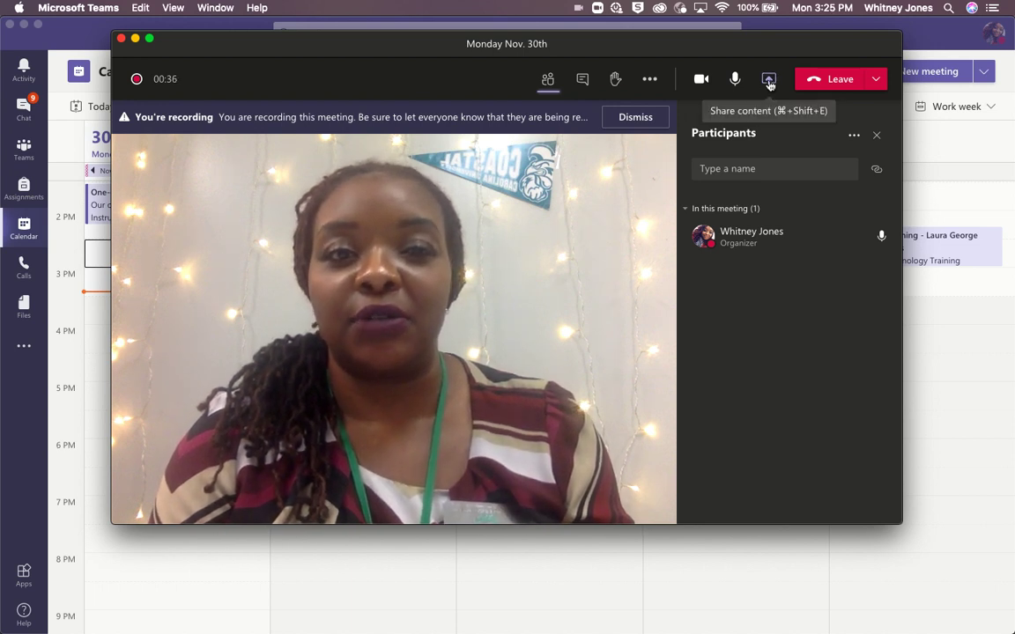
{"action": "left_click", "coordinate": [767, 82]}
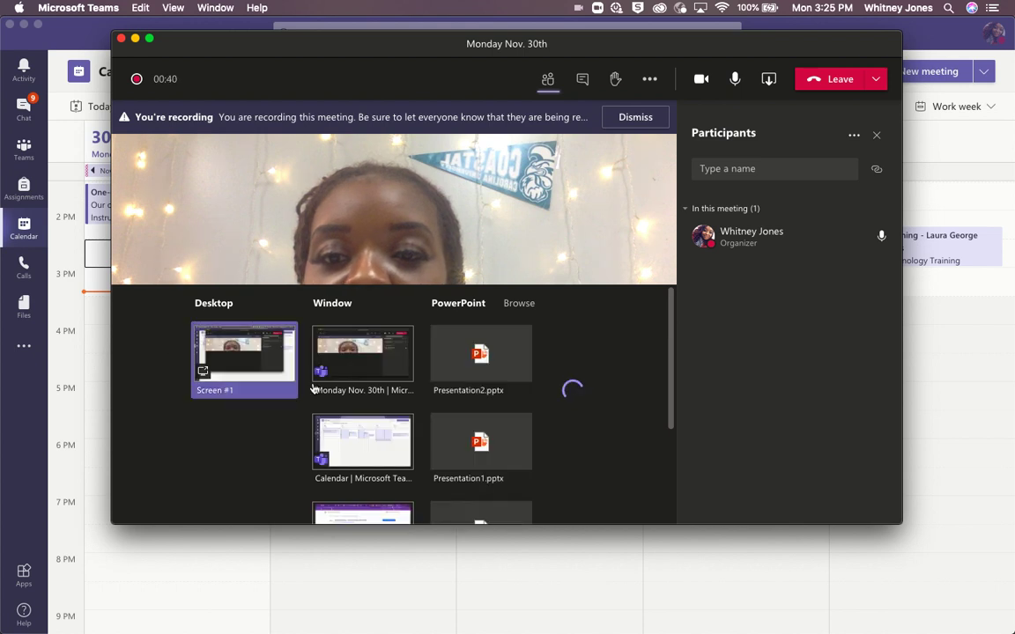
Share Screen #1 from the Desktop options
{"action": "left_click", "coordinate": [238, 383]}
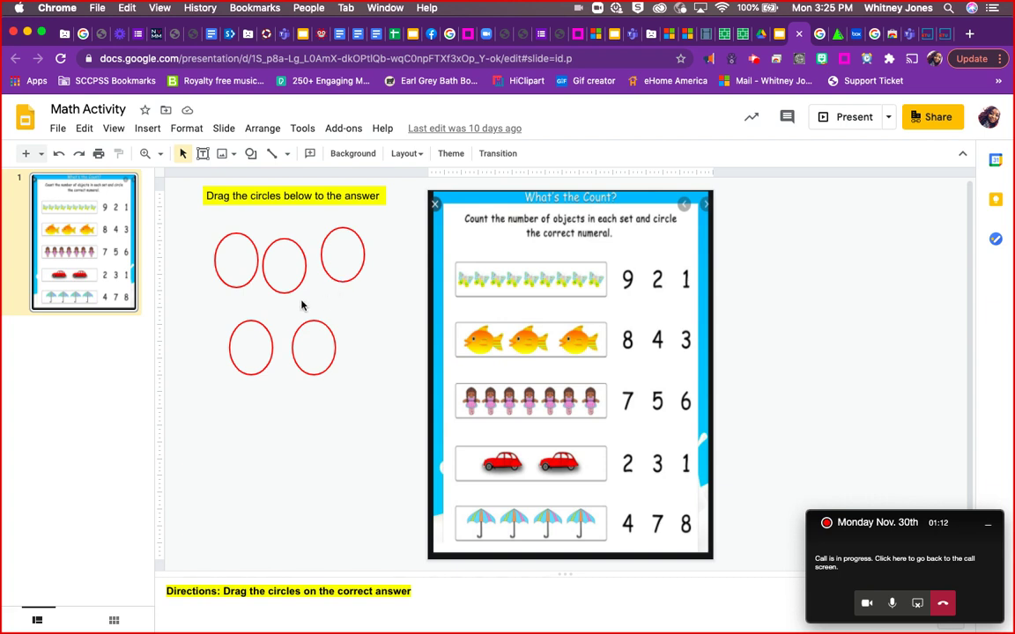
Drag the upper-right red circle onto the 9 in the first row, then return to the Teams meeting window
{"action": "left_click", "coordinate": [323, 264]}
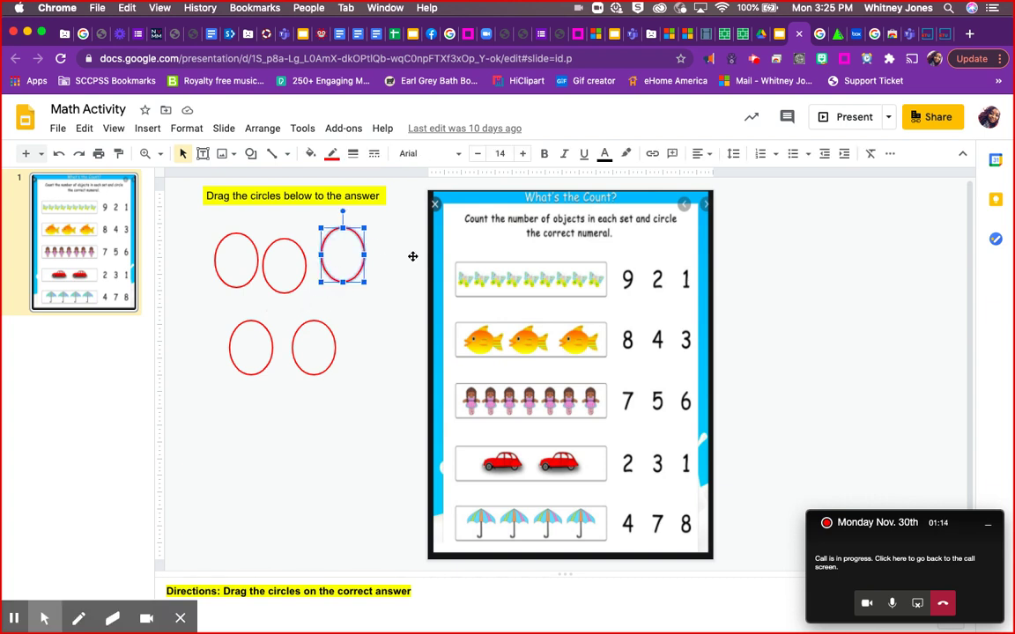
{"action": "left_click_drag", "start_coordinate": [364, 242], "coordinate": [641, 277]}
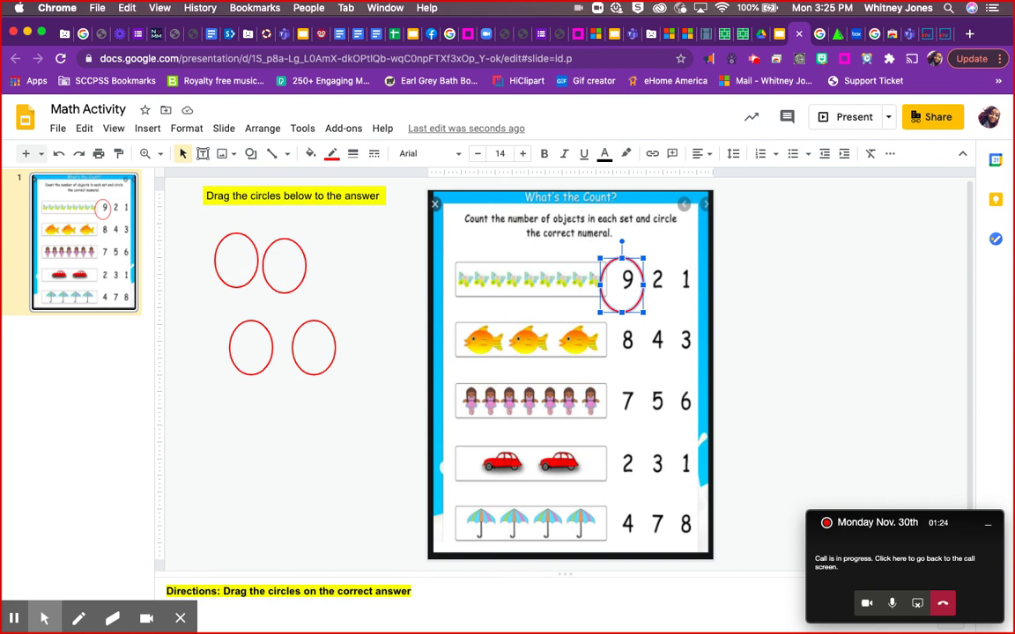
{"action": "left_click", "coordinate": [916, 552]}
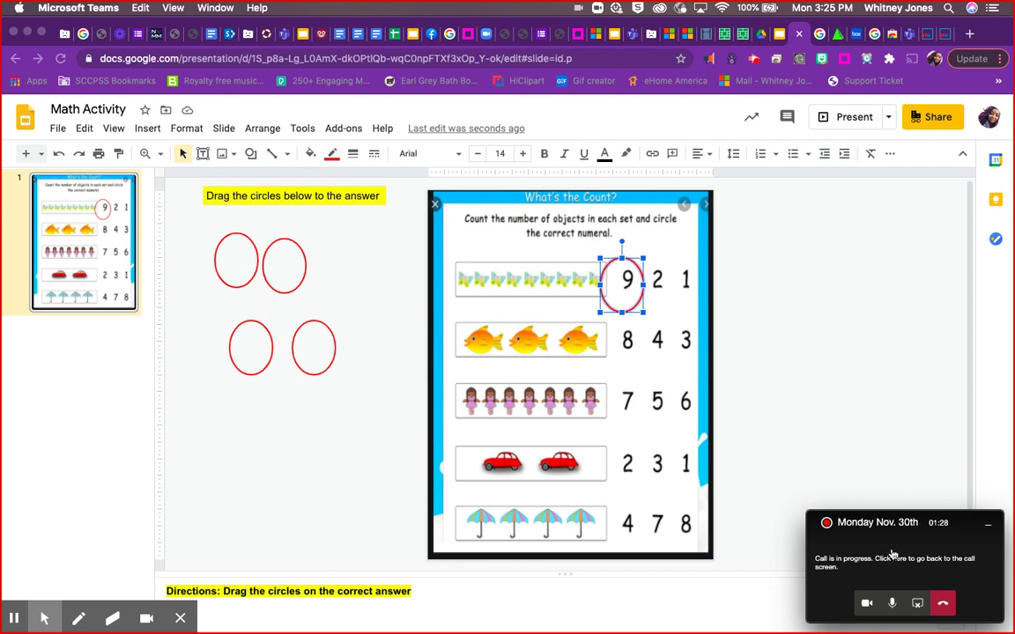
{"action": "left_click", "coordinate": [864, 546]}
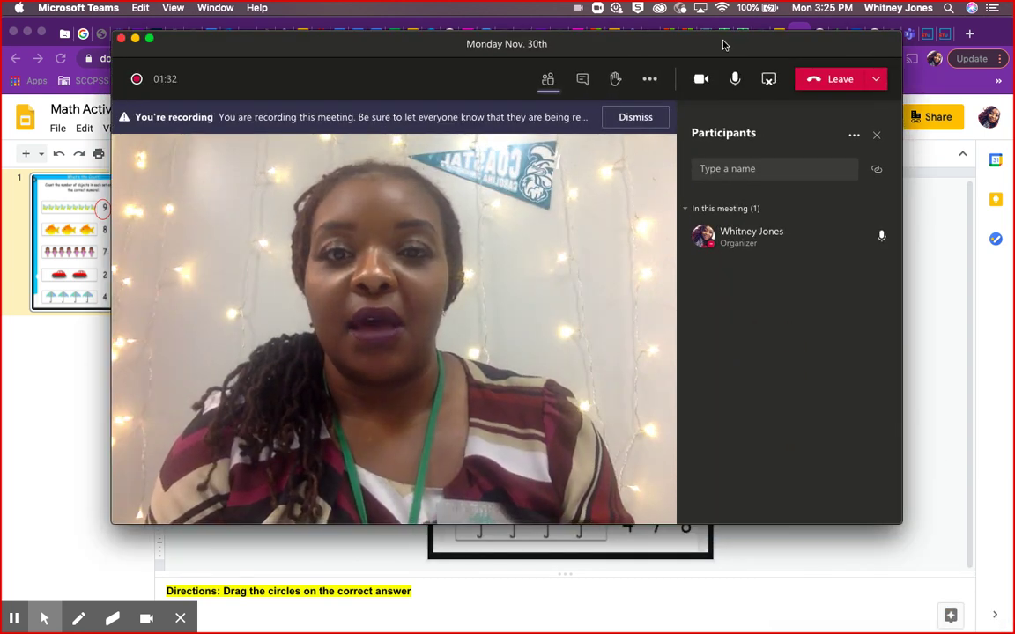
Stop the meeting recording and confirm it in the prompt
{"action": "left_click", "coordinate": [652, 82]}
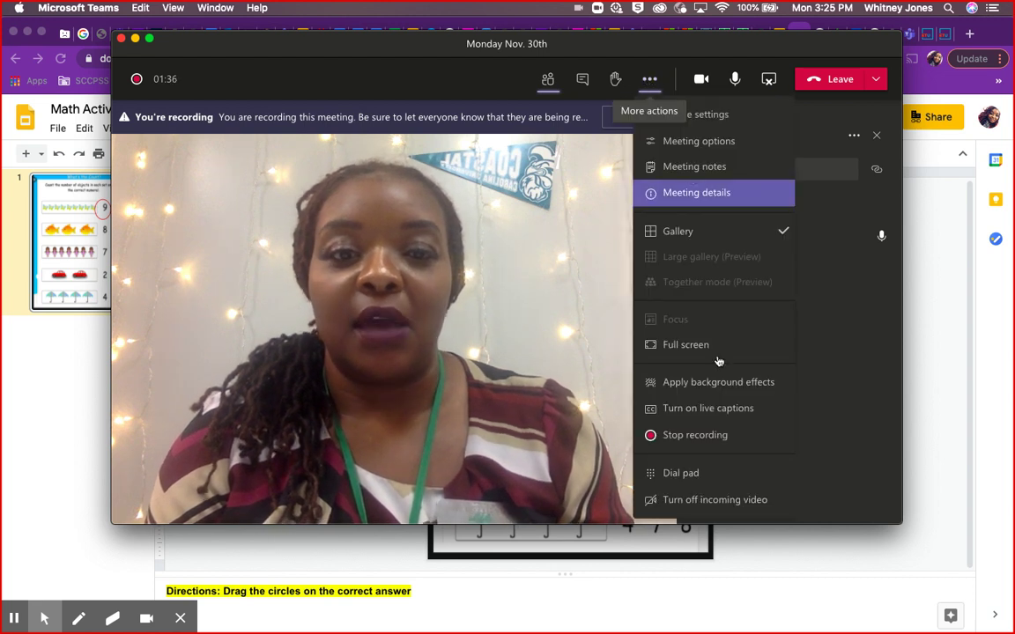
{"action": "left_click", "coordinate": [690, 438]}
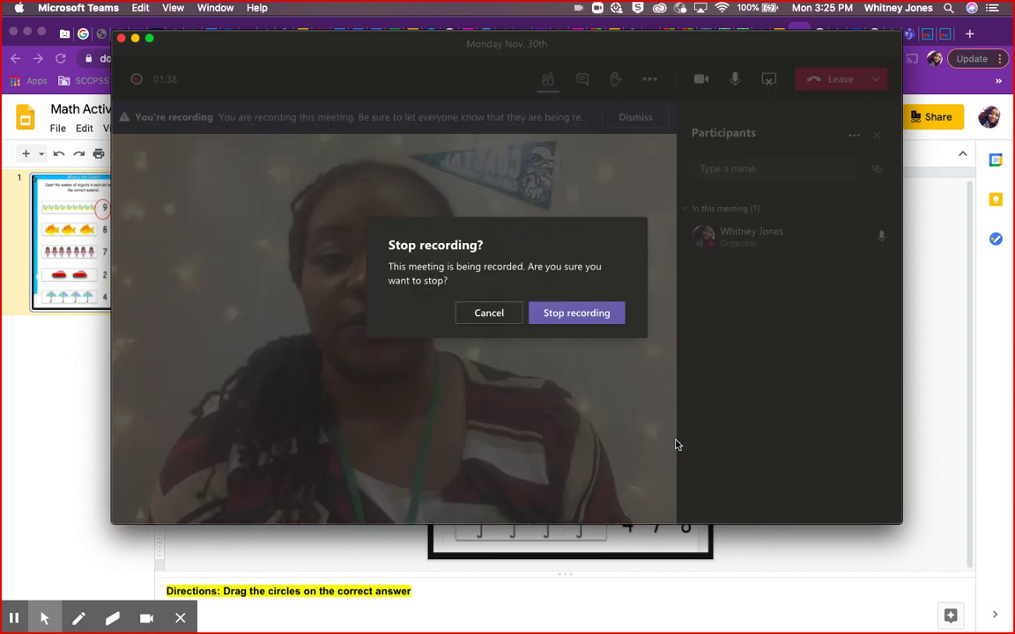
{"action": "left_click", "coordinate": [574, 315]}
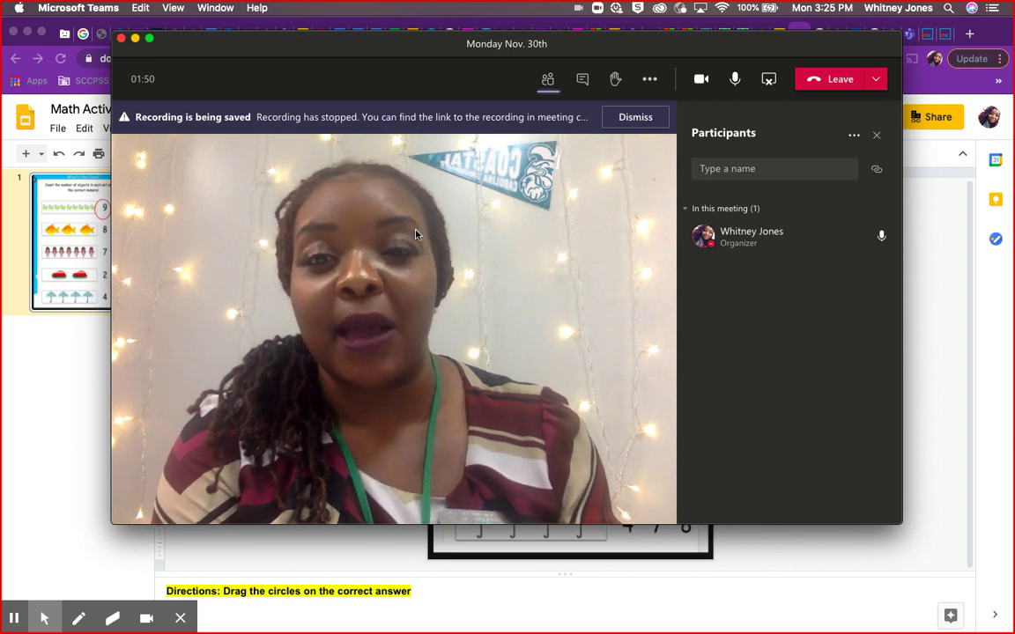
{"action": "left_click", "coordinate": [12, 621]}
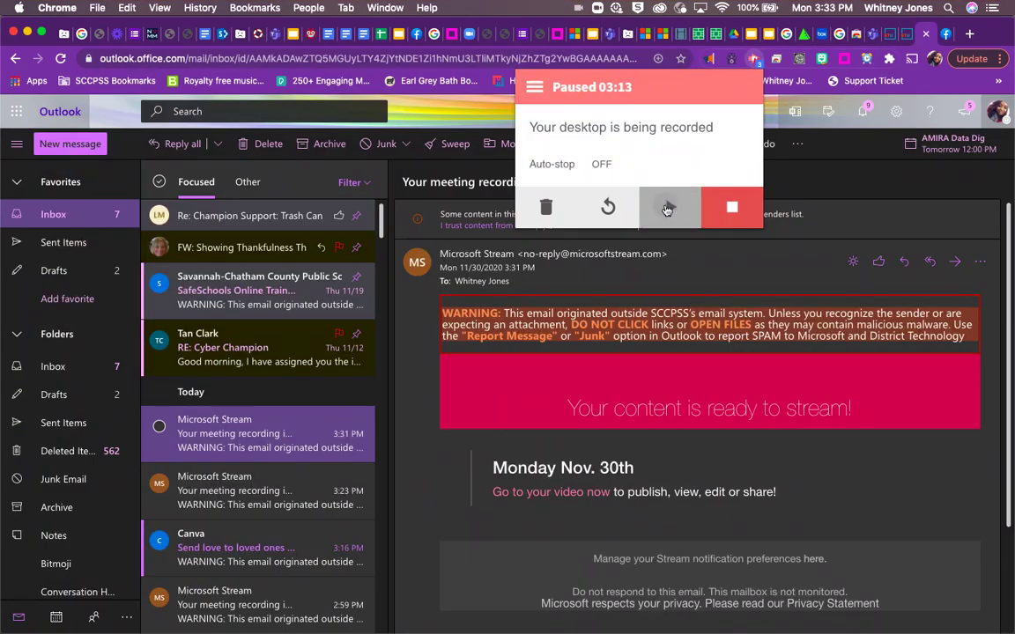
Open the Stream 'Your meeting recording is here' email and scroll to the video link
{"action": "left_click", "coordinate": [670, 206]}
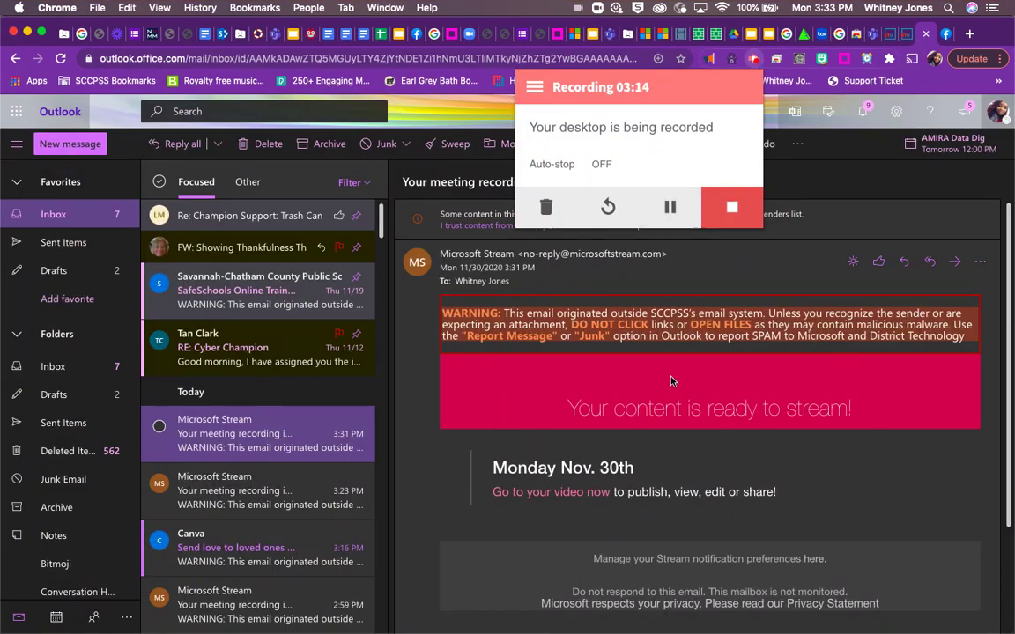
{"action": "scroll", "coordinate": [687, 423], "scroll_direction": "down", "scroll_amount": 1}
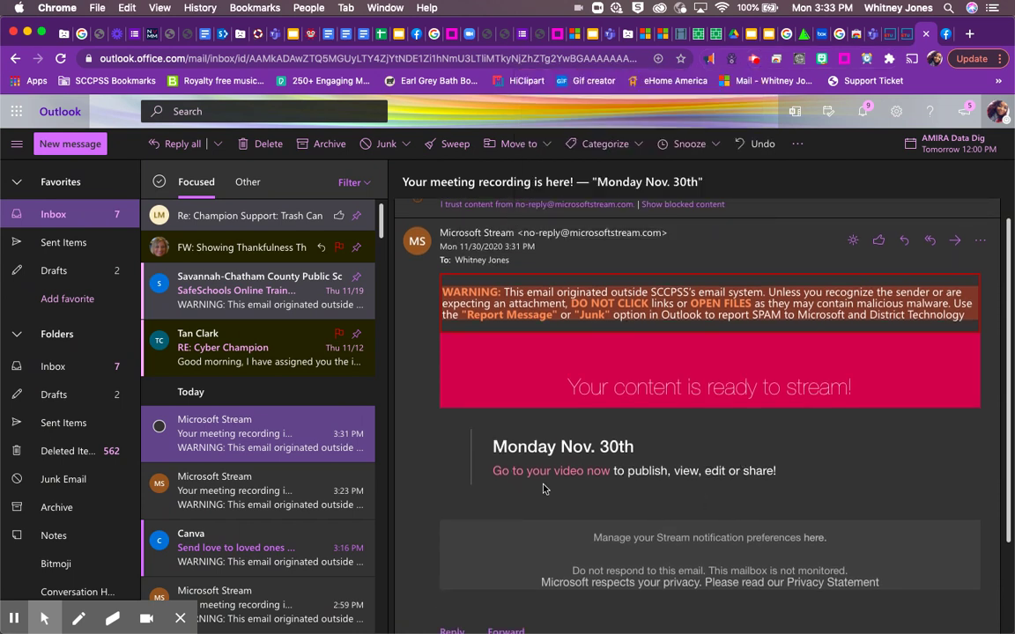
{"action": "scroll", "coordinate": [590, 480], "scroll_direction": "down", "scroll_amount": 1}
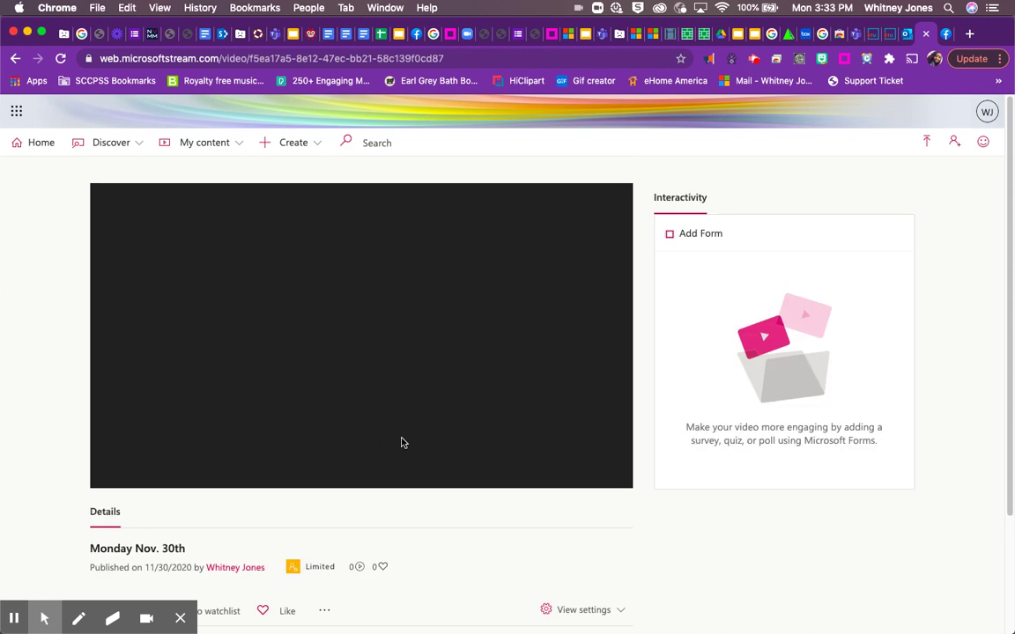
Pause the Monday Nov. 30th video and bring up its Share dialog
{"action": "scroll", "coordinate": [428, 447], "scroll_direction": "down", "scroll_amount": 1}
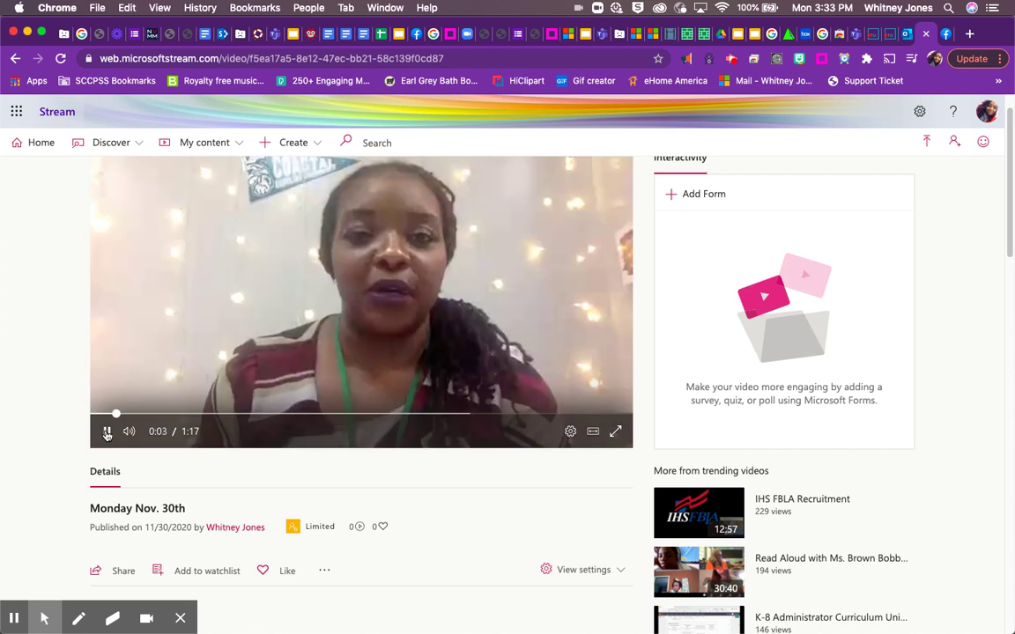
{"action": "left_click", "coordinate": [107, 431]}
{"action": "scroll", "coordinate": [145, 539], "scroll_direction": "down", "scroll_amount": 1}
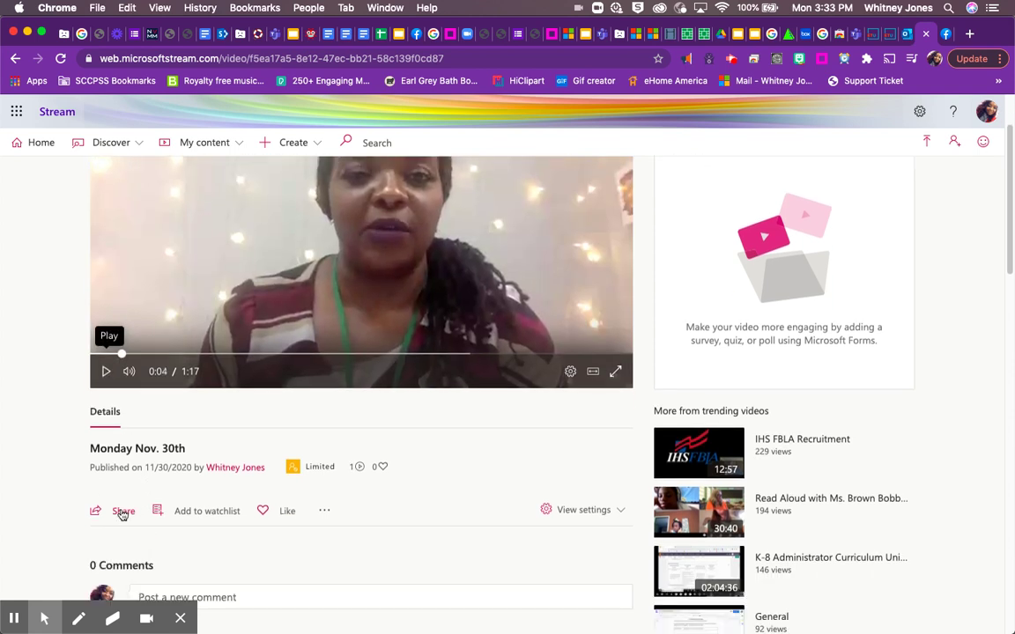
{"action": "left_click", "coordinate": [122, 512]}
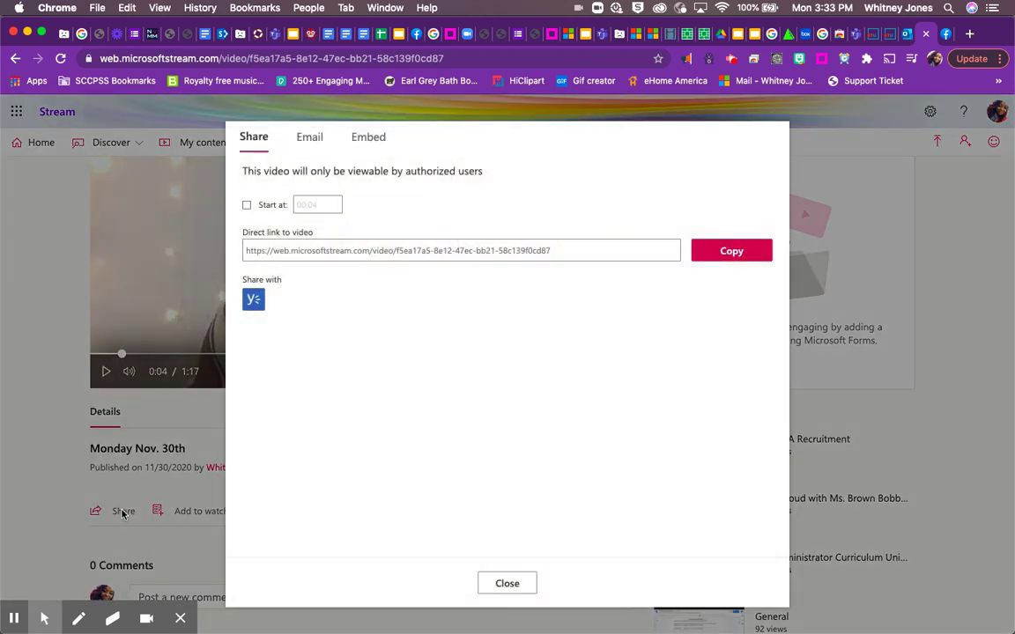